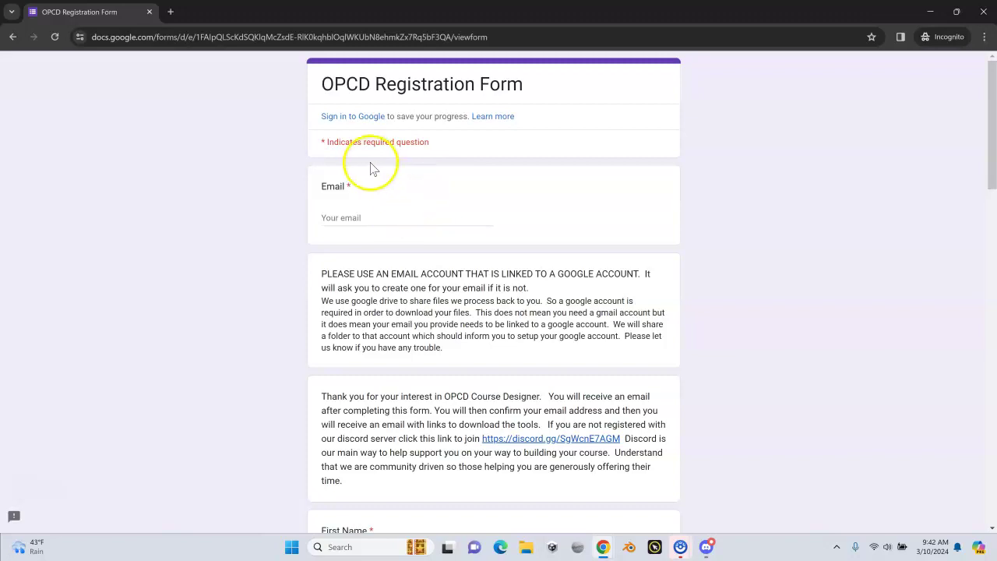
pyautogui.click(366, 217)
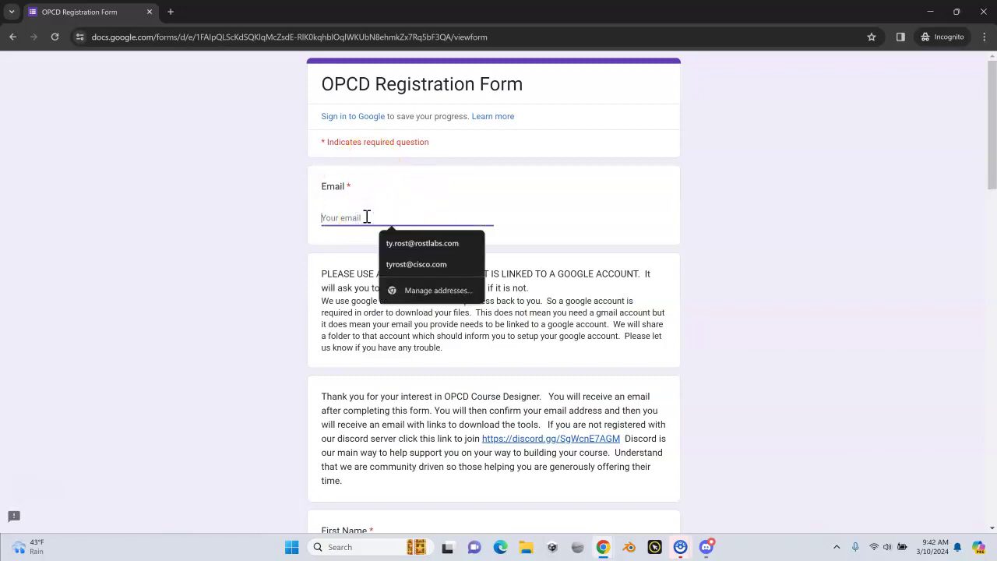
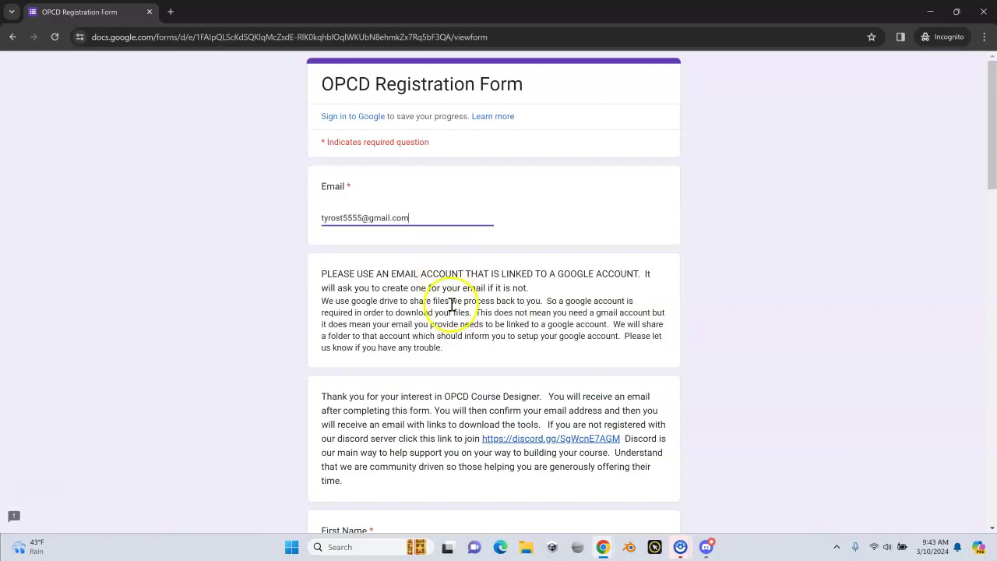
pyautogui.click(433, 279)
pyautogui.click(415, 278)
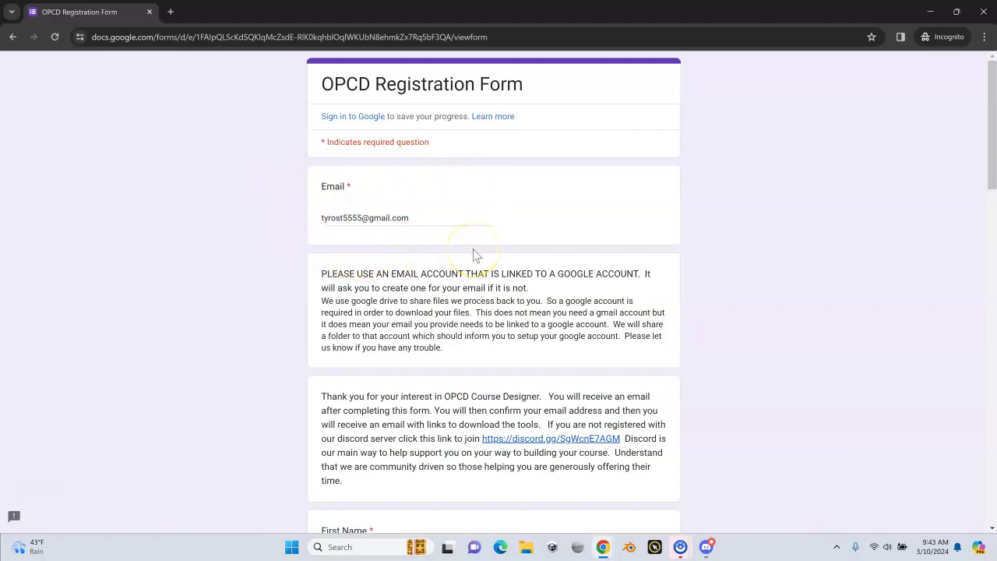
# Answer First Name with 'Ty' and Last Name with 'Deleteme'.
pyautogui.scroll(-2, 471, 257)
pyautogui.scroll(-1, 467, 265)
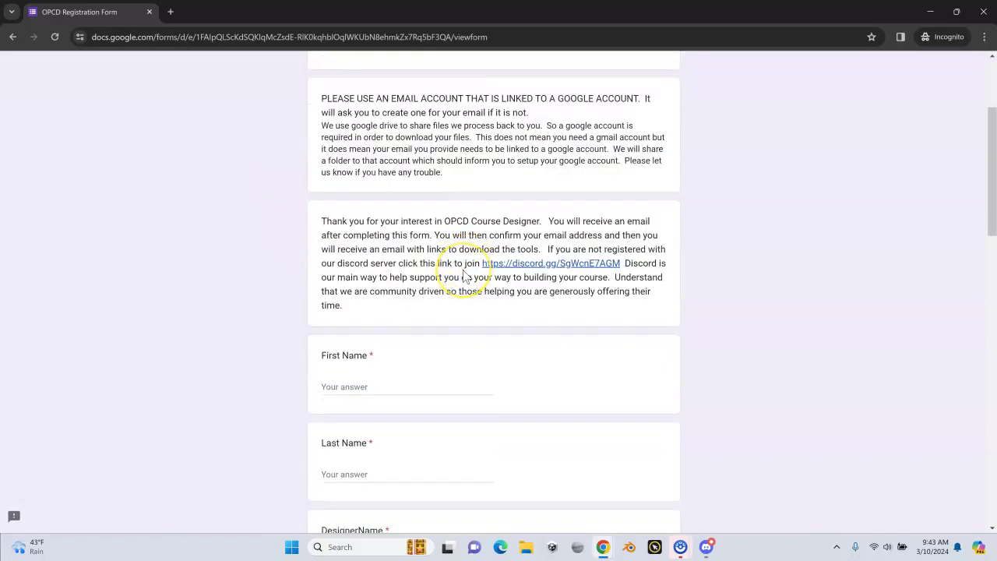
pyautogui.scroll(-1, 464, 276)
pyautogui.click(381, 327)
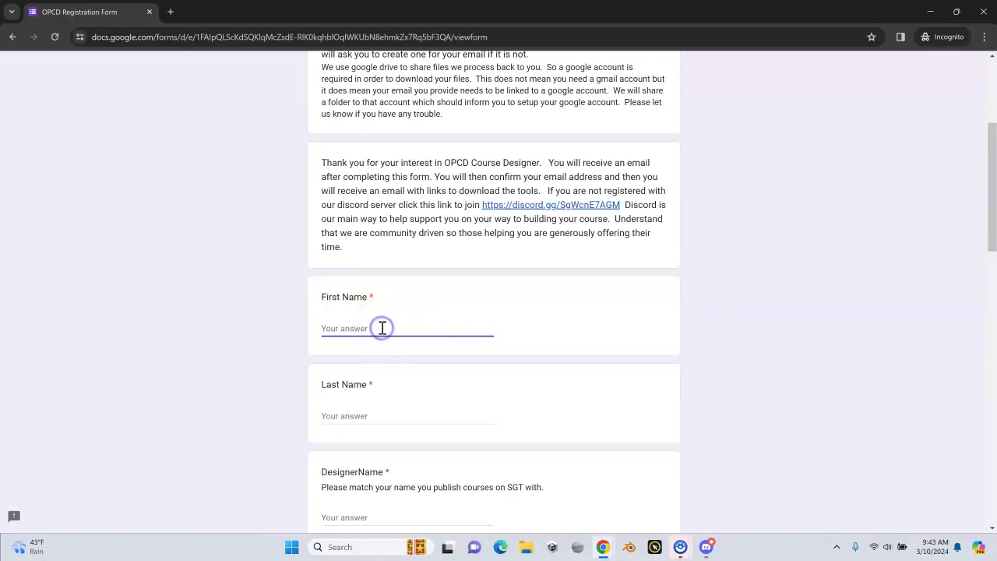
pyautogui.write('Ty')
pyautogui.press('Tab')
pyautogui.write('D')
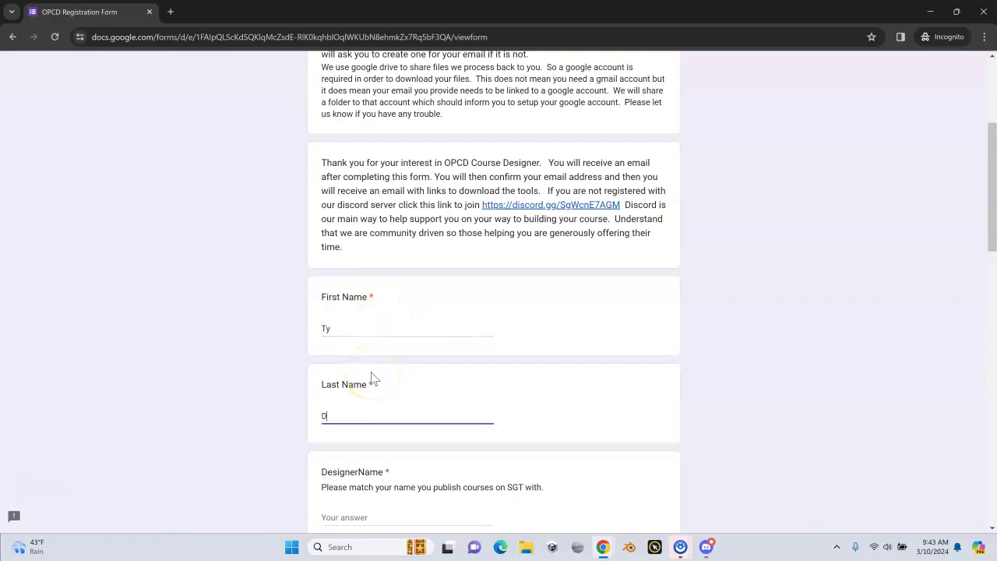
pyautogui.write('elete')
pyautogui.write('me')
# Answer the DesignerName question with 'masta_blasta'.
pyautogui.scroll(-2, 390, 329)
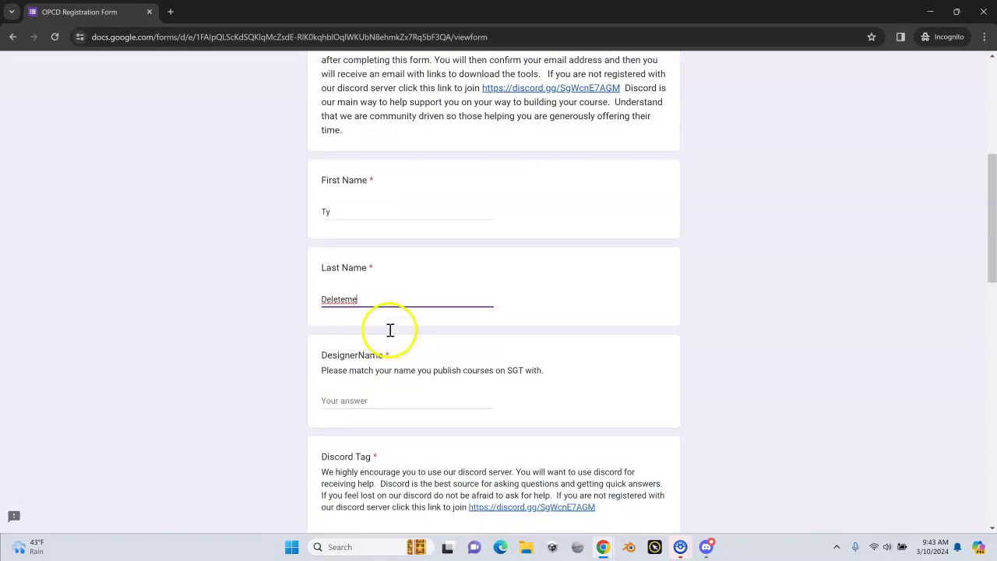
pyautogui.scroll(-1, 385, 322)
pyautogui.click(381, 286)
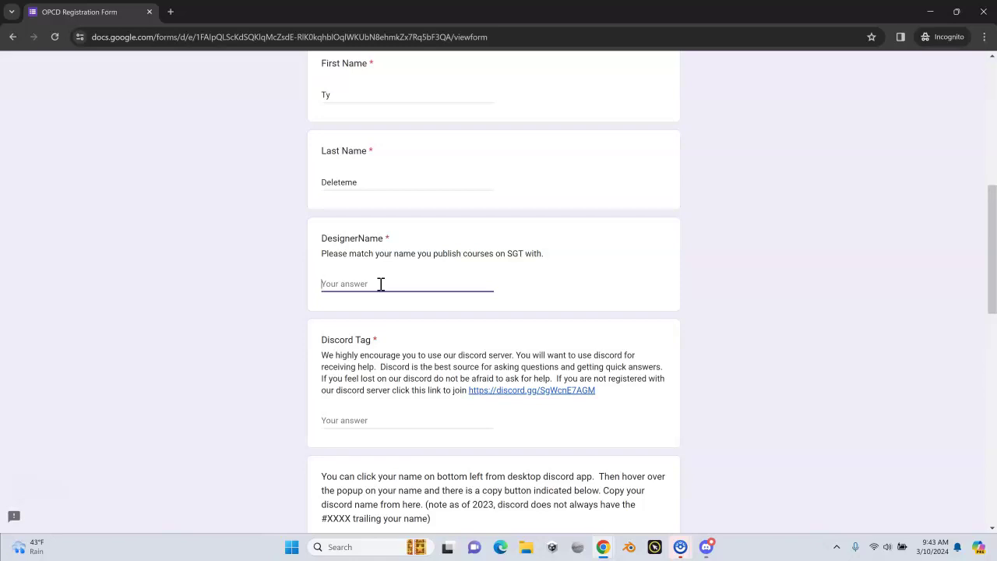
pyautogui.write('masta')
pyautogui.write('_blas')
pyautogui.write('ta')
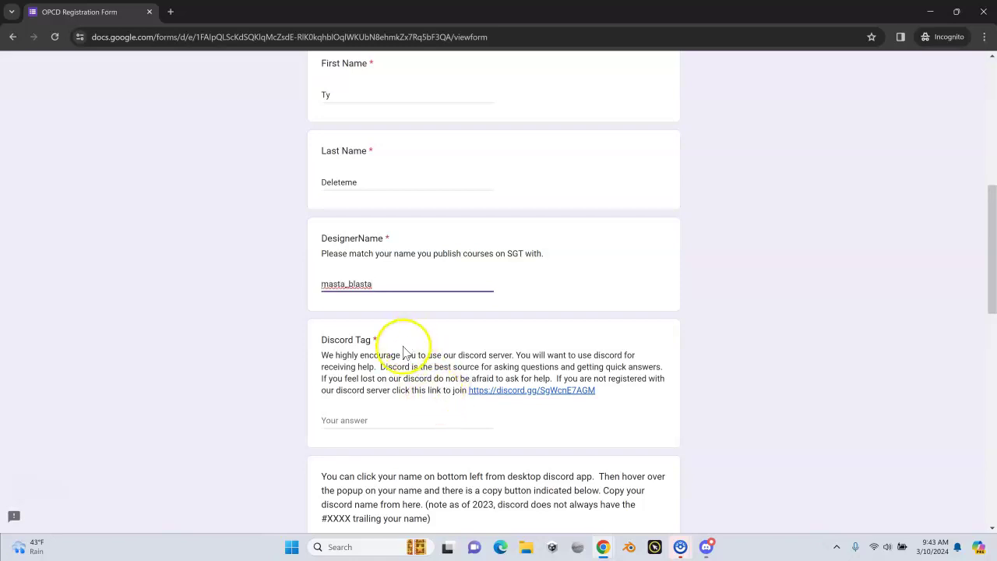
pyautogui.click(398, 354)
pyautogui.scroll(-1, 349, 410)
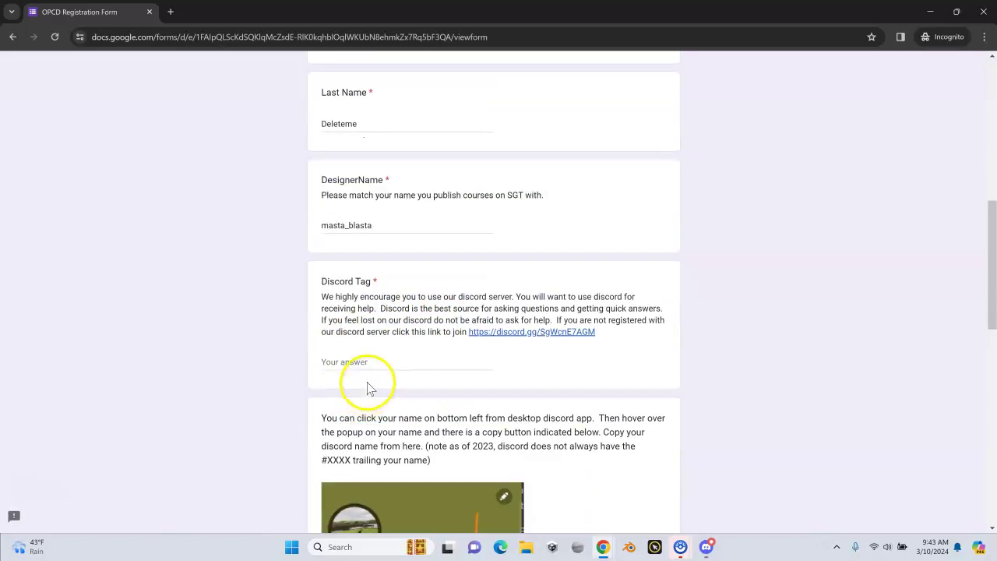
pyautogui.click(369, 363)
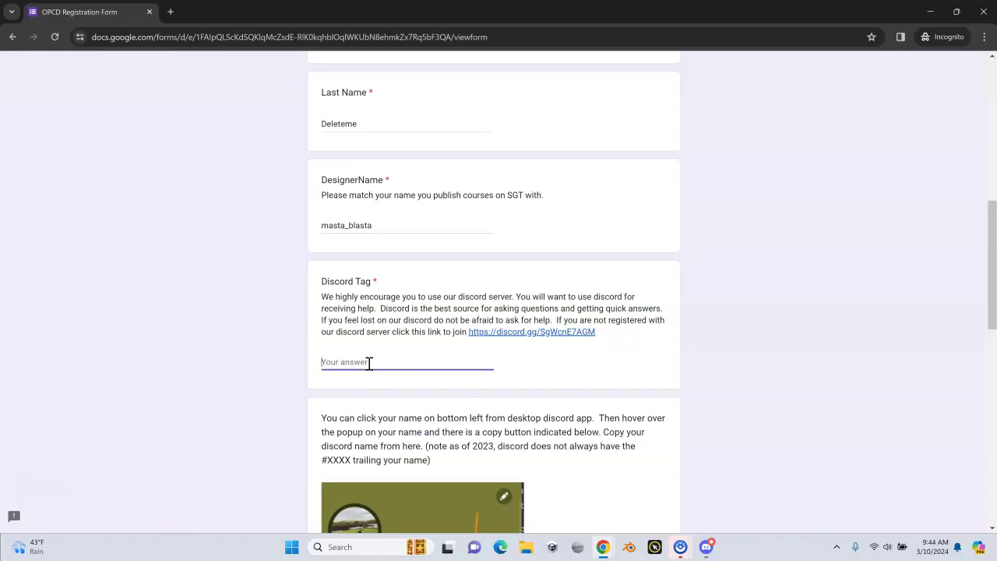
pyautogui.click(369, 363)
pyautogui.write('masta_')
pyautogui.write('blasta')
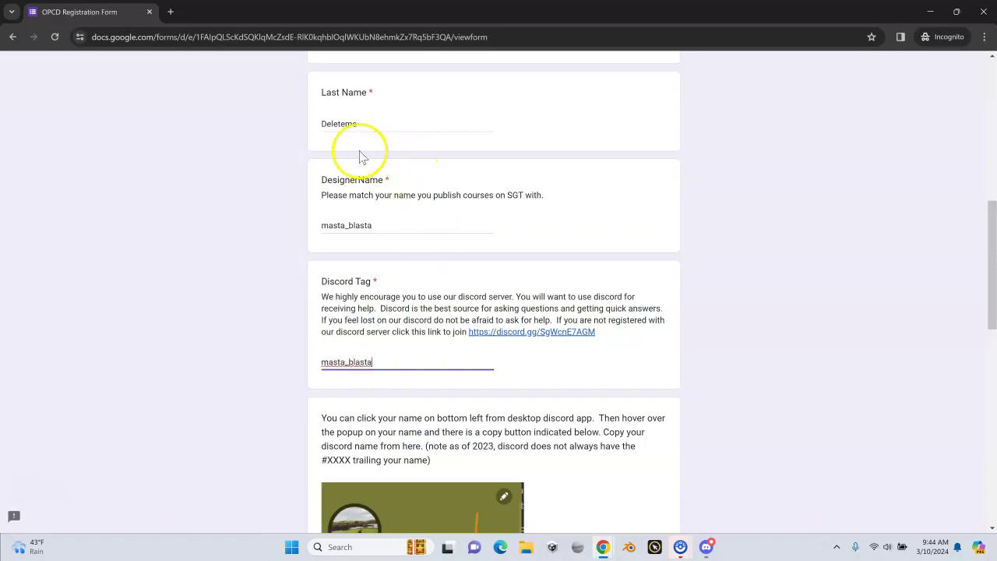
# Tick agreement to the OPCD Terms of Use at the bottom of the form and reach Submit.
pyautogui.scroll(-1, 374, 276)
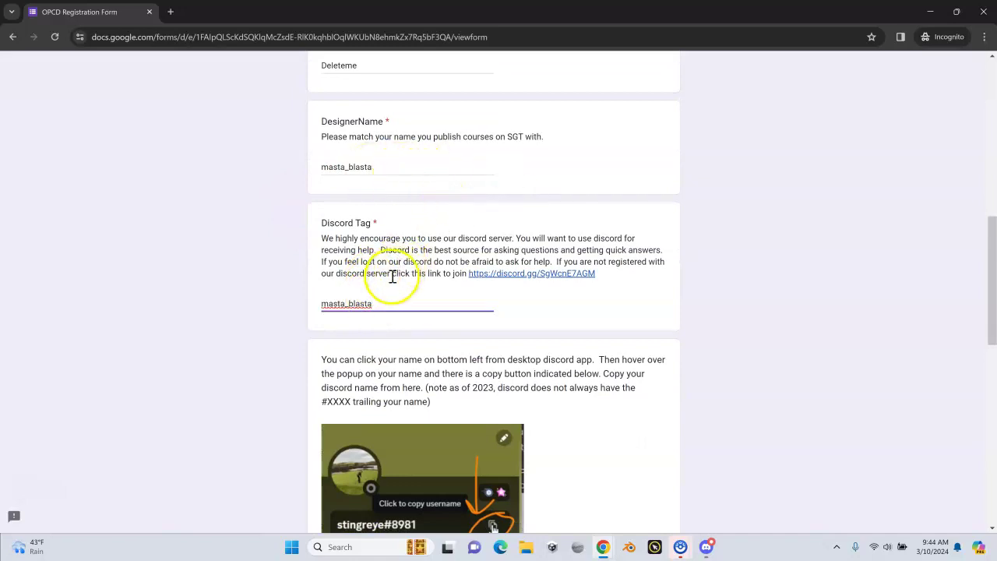
pyautogui.scroll(-1, 393, 280)
pyautogui.scroll(-2, 396, 315)
pyautogui.scroll(-2, 398, 322)
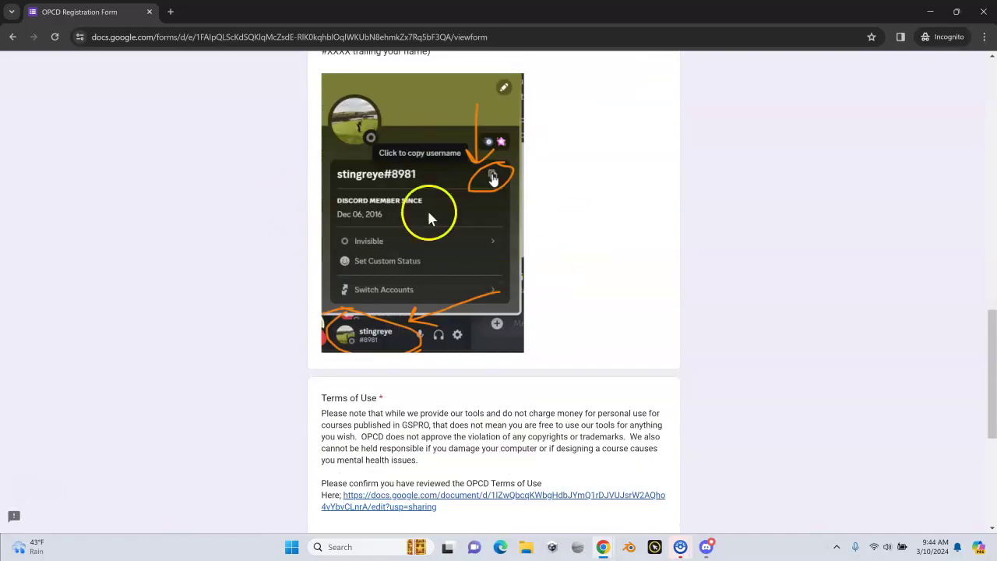
pyautogui.scroll(2, 436, 204)
pyautogui.scroll(-1, 448, 202)
pyautogui.scroll(-2, 451, 210)
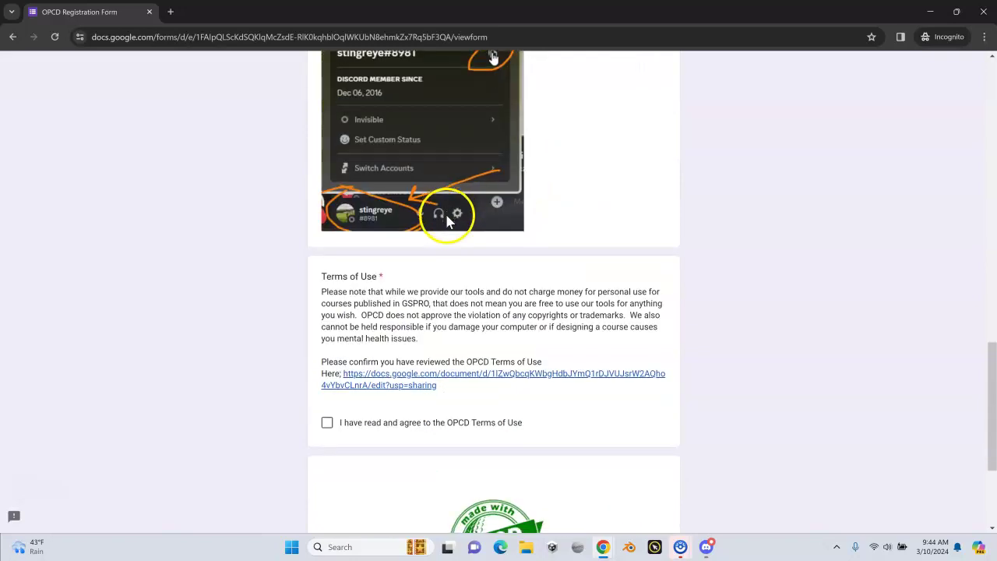
pyautogui.scroll(-1, 440, 214)
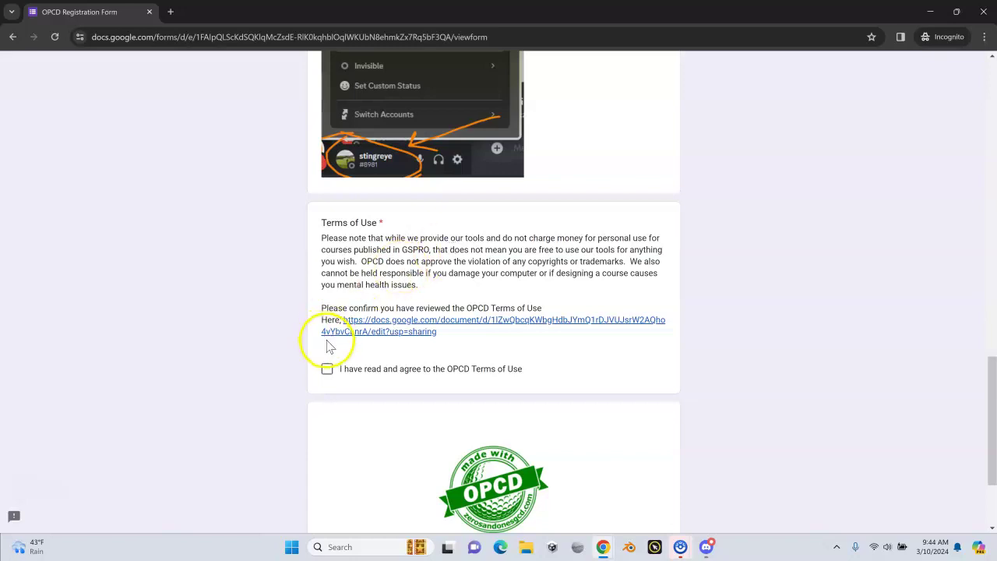
pyautogui.click(327, 369)
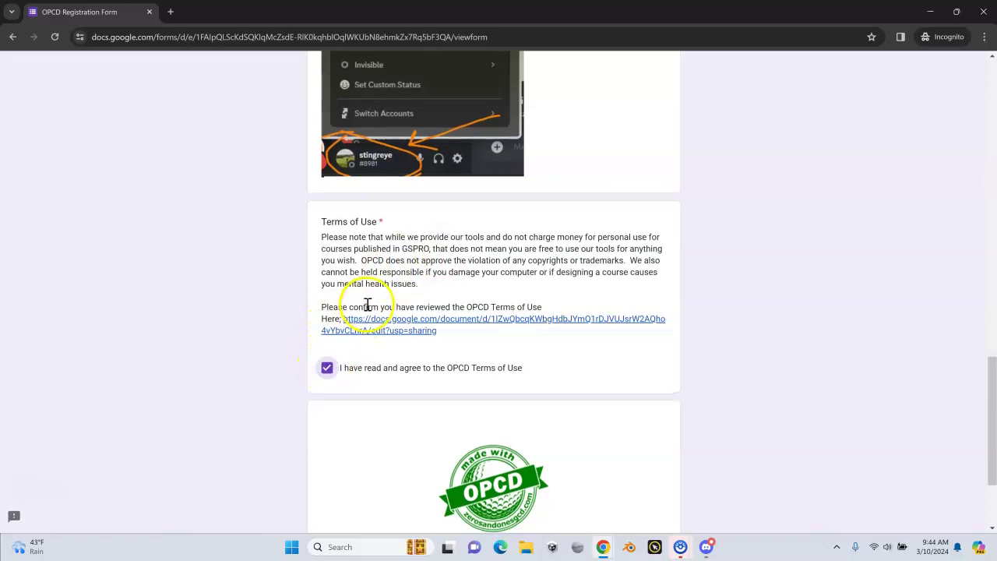
pyautogui.scroll(-2, 367, 305)
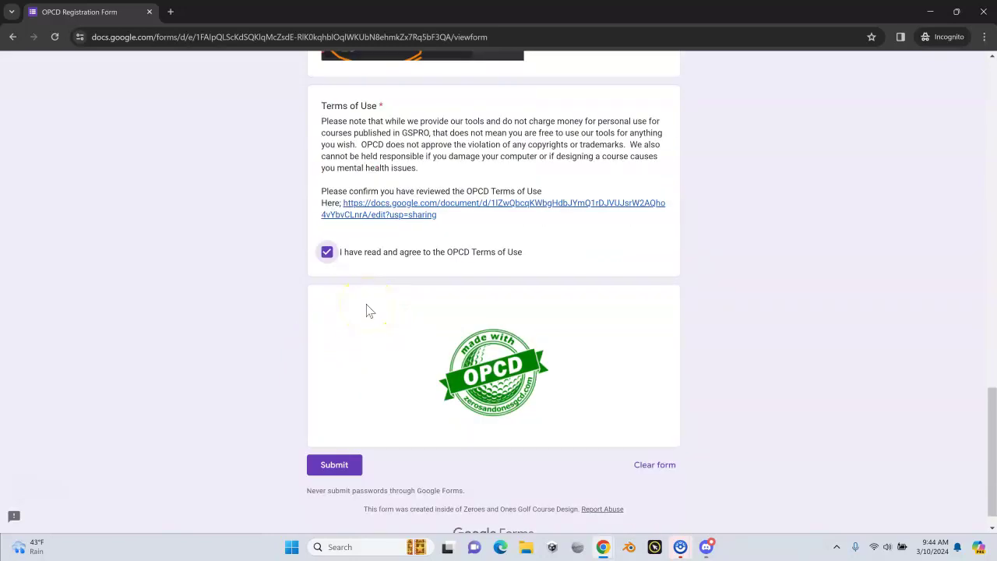
pyautogui.click(325, 467)
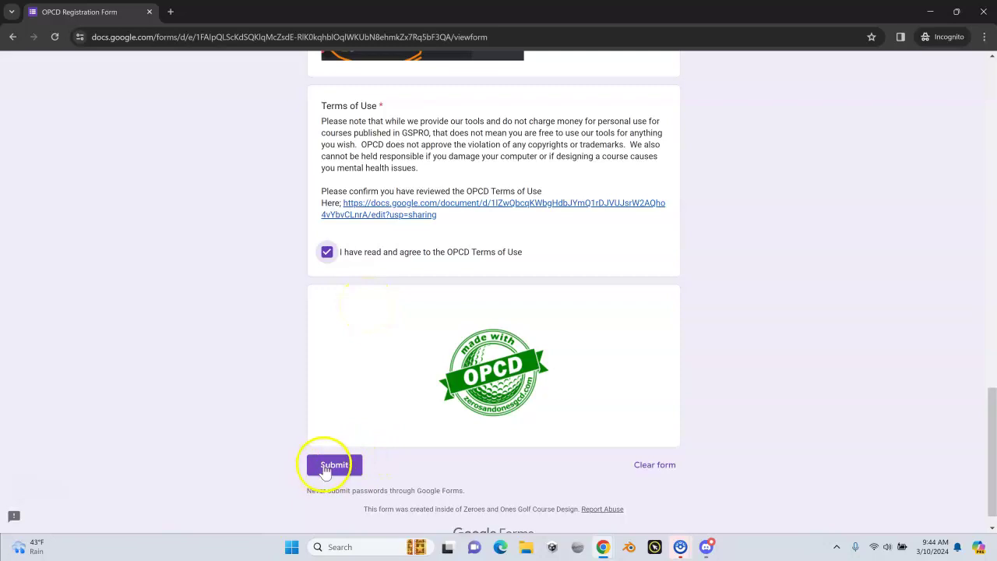
# Submit the registration, then follow the confirmation email's docs.google.com link in Gmail.
pyautogui.click(326, 467)
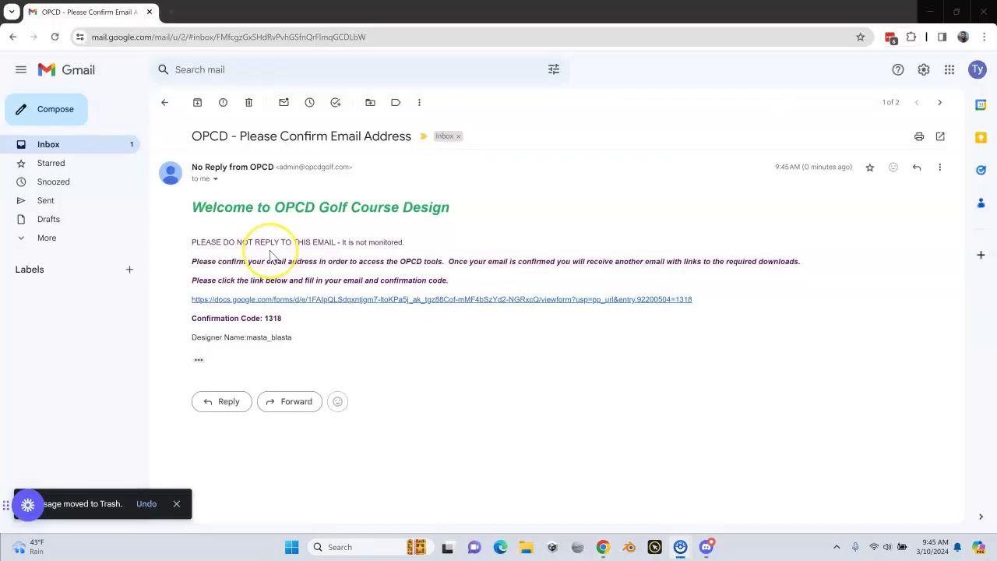
pyautogui.click(377, 229)
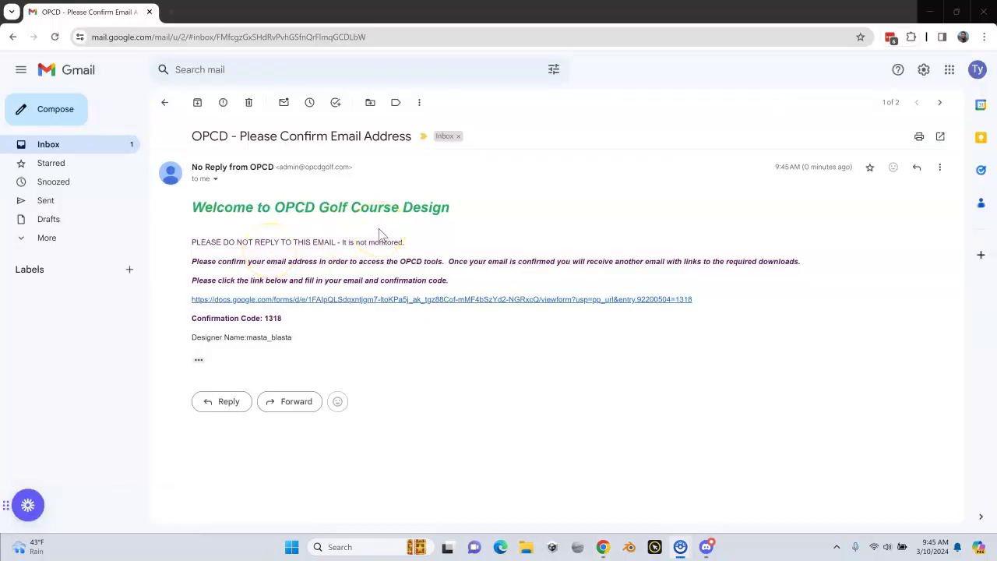
pyautogui.click(200, 206)
pyautogui.moveTo(199, 207); pyautogui.dragTo(452, 206)
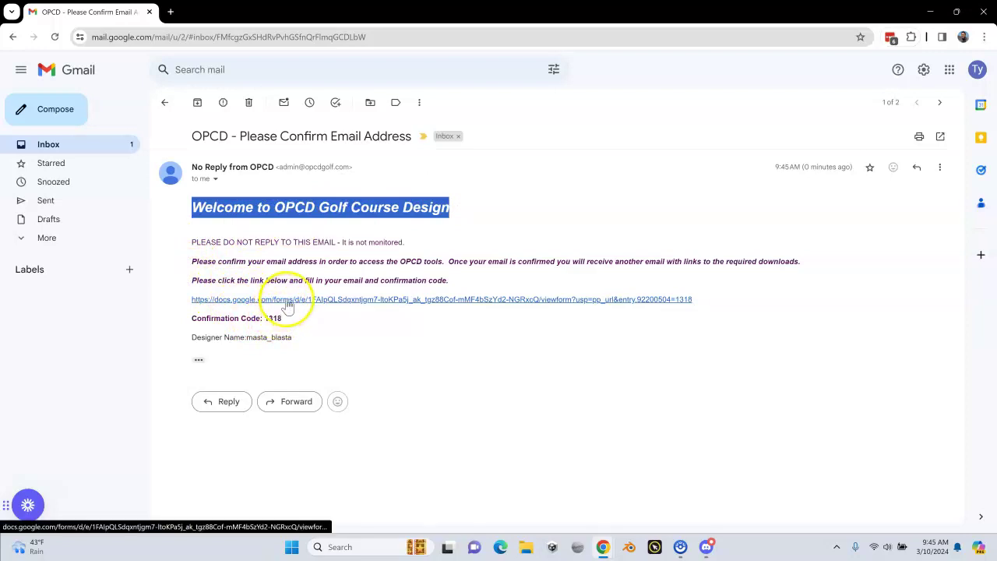
pyautogui.click(285, 300)
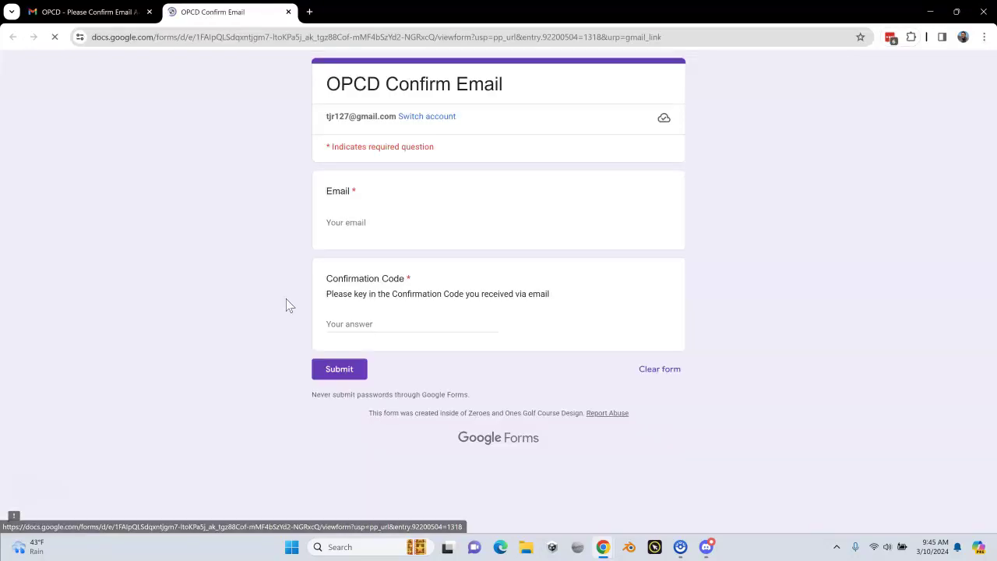
pyautogui.click(345, 221)
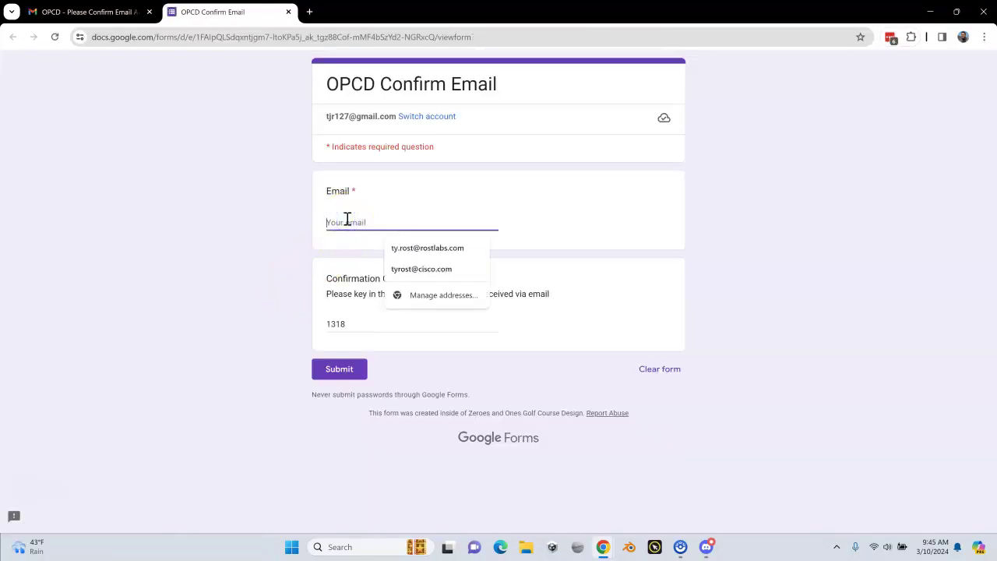
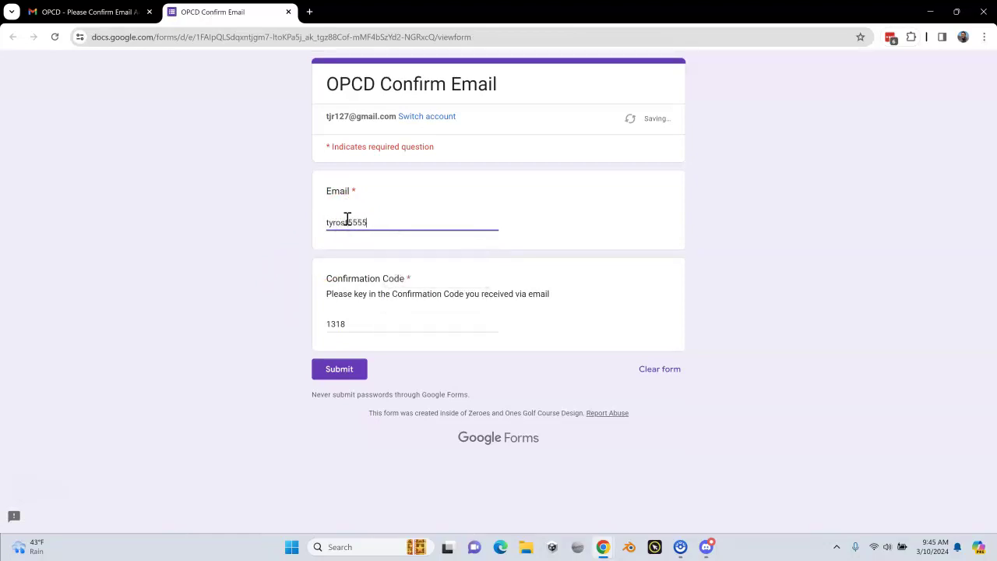
pyautogui.click(346, 370)
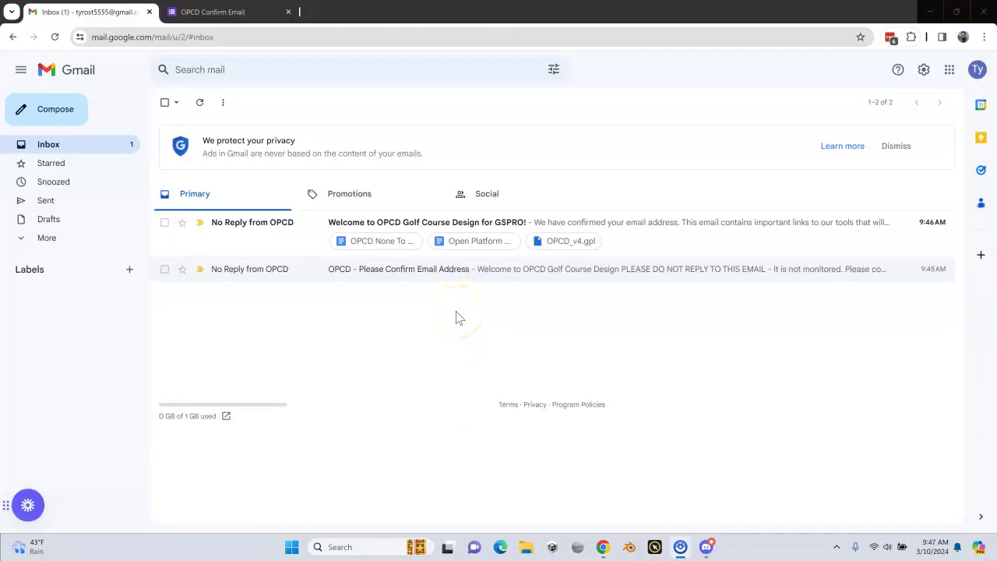
pyautogui.moveTo(498, 231)
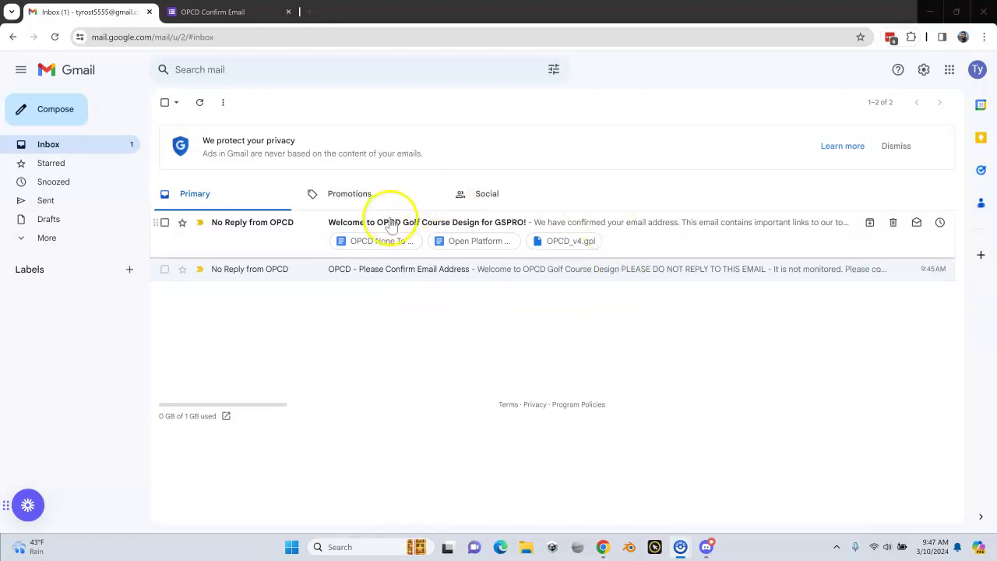
# Open the 'Welcome to OPCD Golf Course Design for GSPRO!' email and browse its Google Drive download links.
pyautogui.click(577, 224)
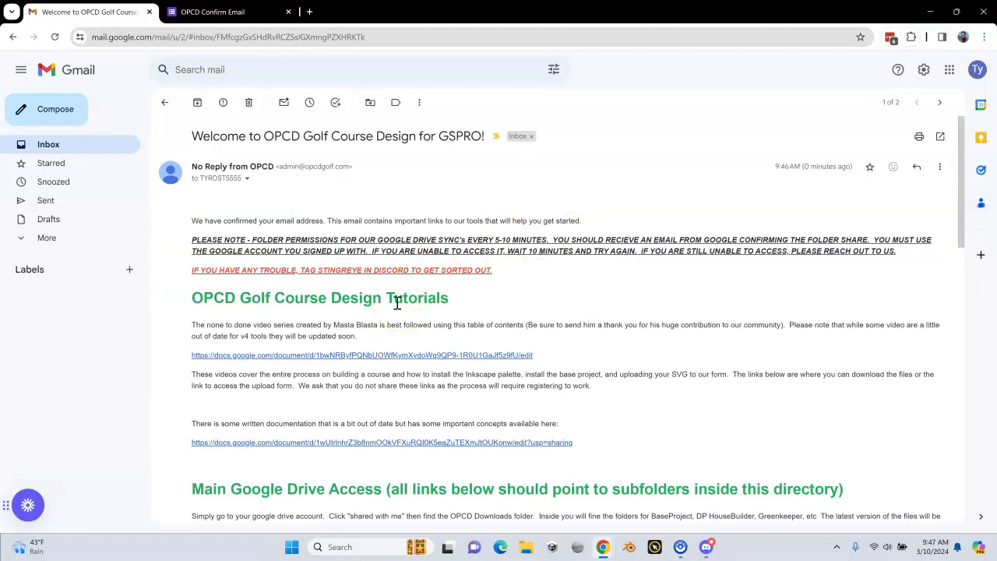
pyautogui.scroll(-1, 400, 268)
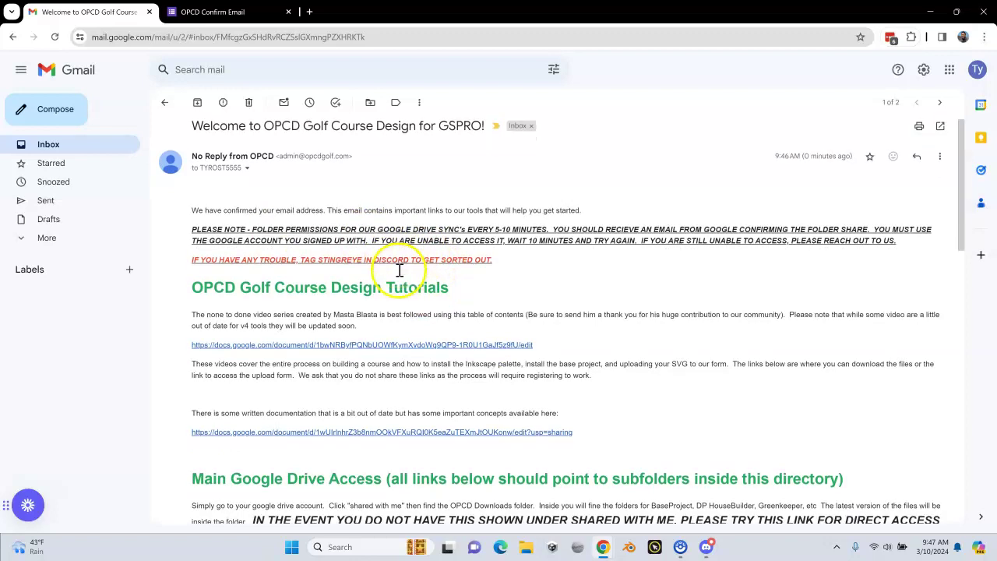
pyautogui.scroll(-1, 286, 285)
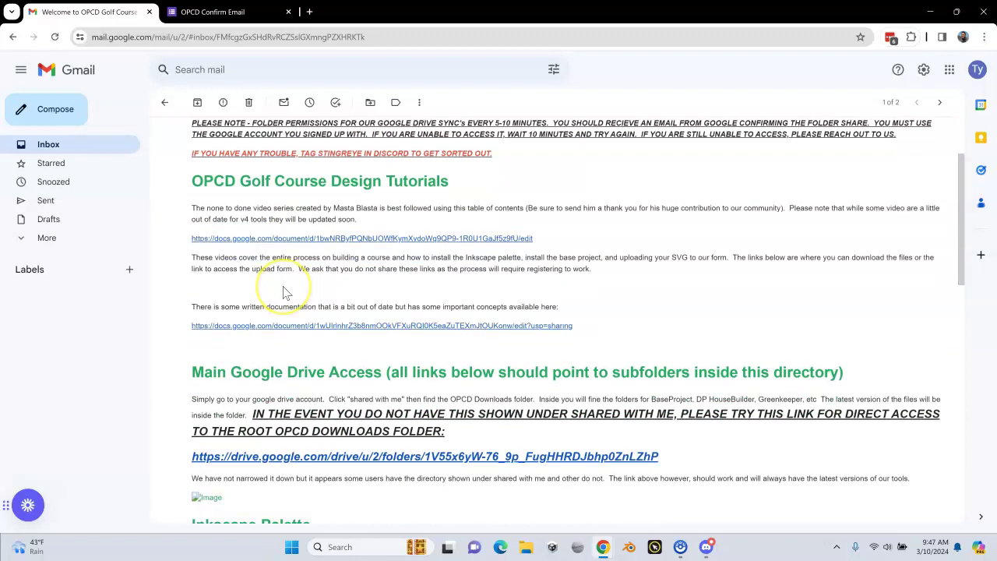
pyautogui.scroll(-2, 285, 292)
pyautogui.scroll(-1, 327, 280)
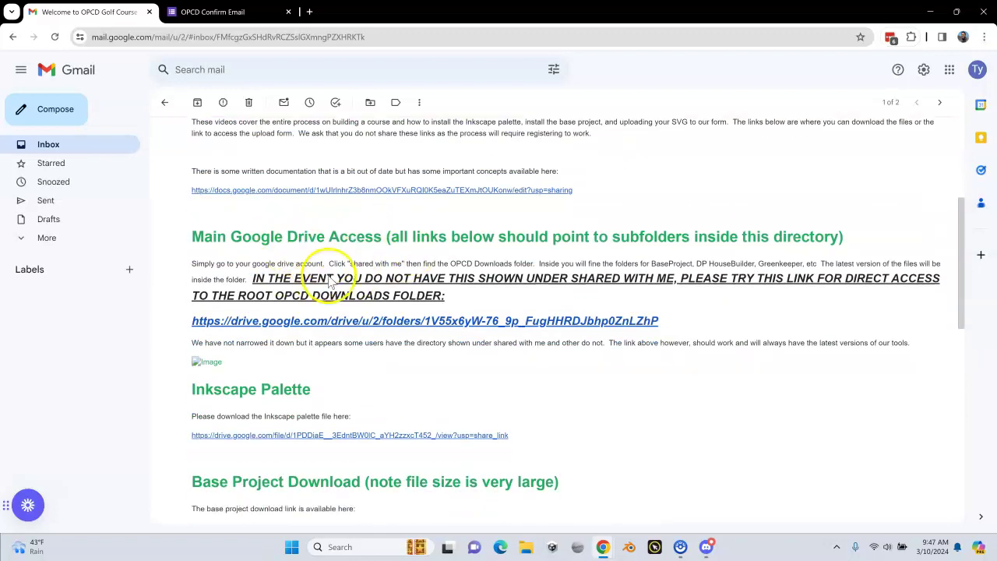
pyautogui.scroll(-2, 358, 282)
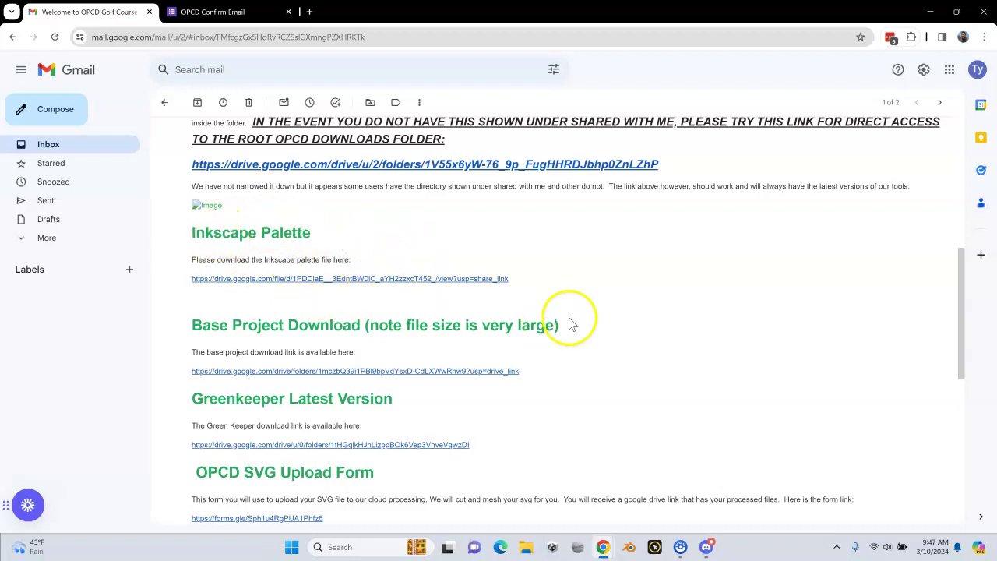
pyautogui.scroll(-1, 381, 284)
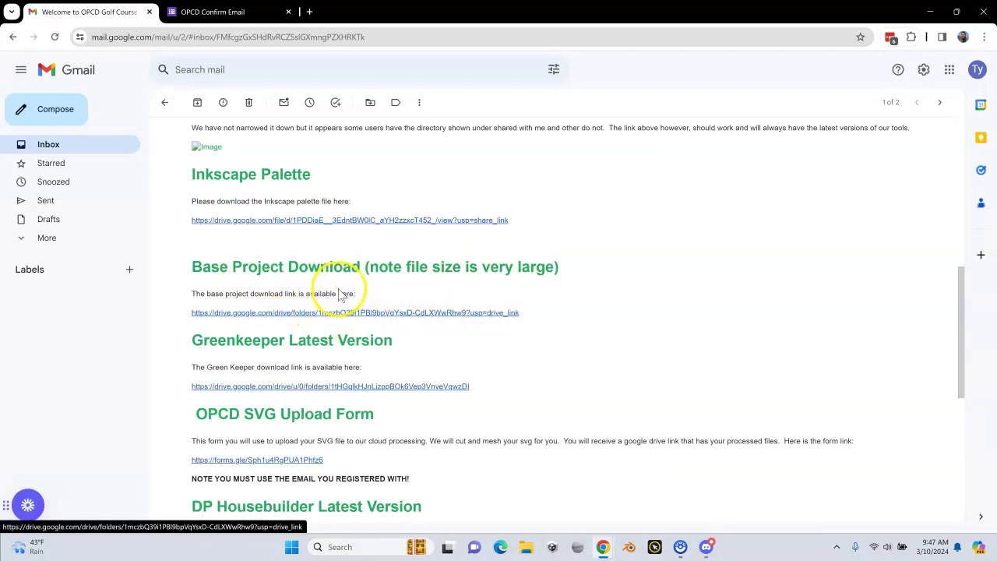
pyautogui.scroll(-1, 341, 294)
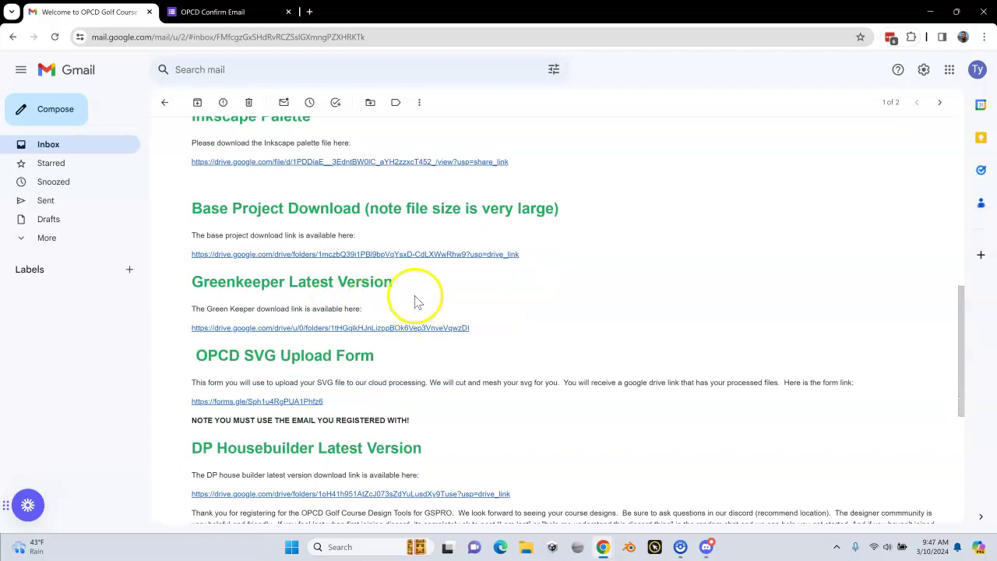
pyautogui.scroll(-2, 374, 342)
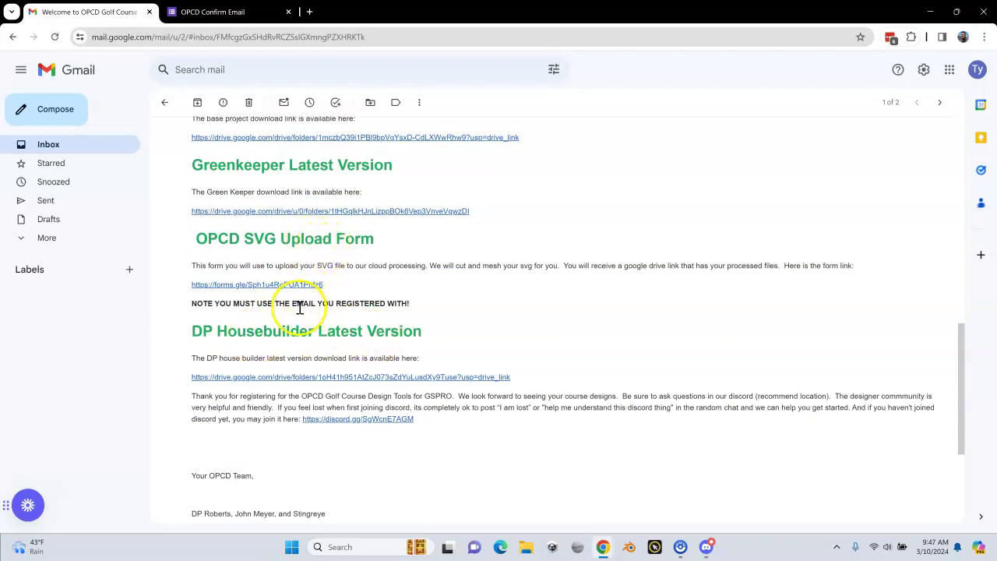
pyautogui.scroll(6, 470, 340)
pyautogui.scroll(4, 467, 335)
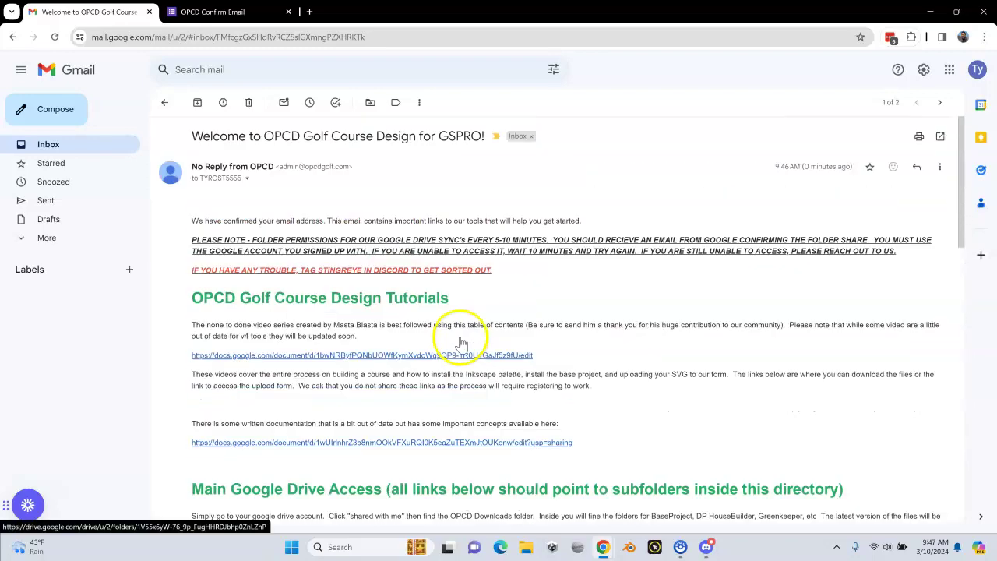
pyautogui.scroll(-2, 461, 342)
pyautogui.scroll(-2, 461, 343)
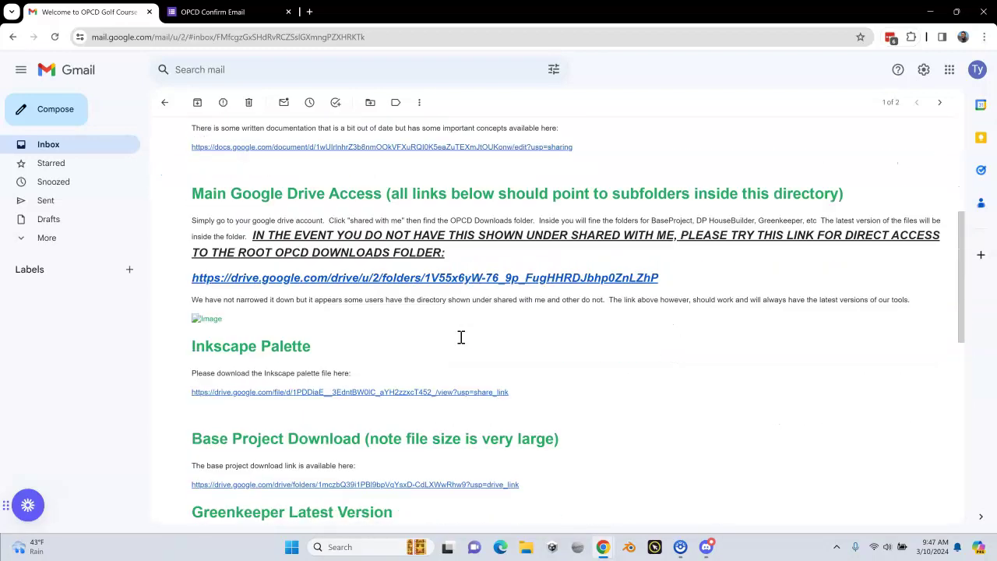
pyautogui.scroll(-1, 461, 343)
pyautogui.scroll(-2, 461, 343)
pyautogui.scroll(3, 461, 343)
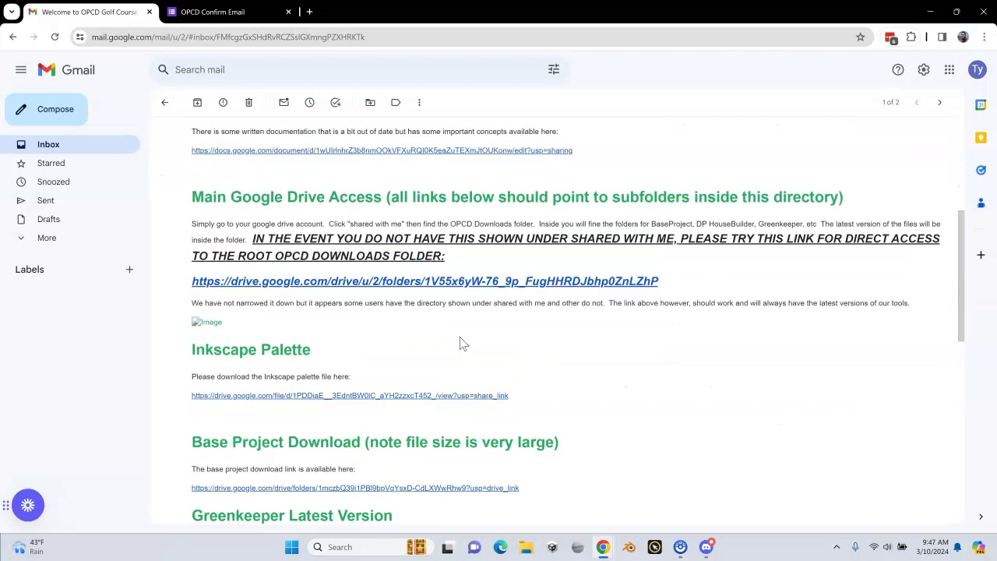